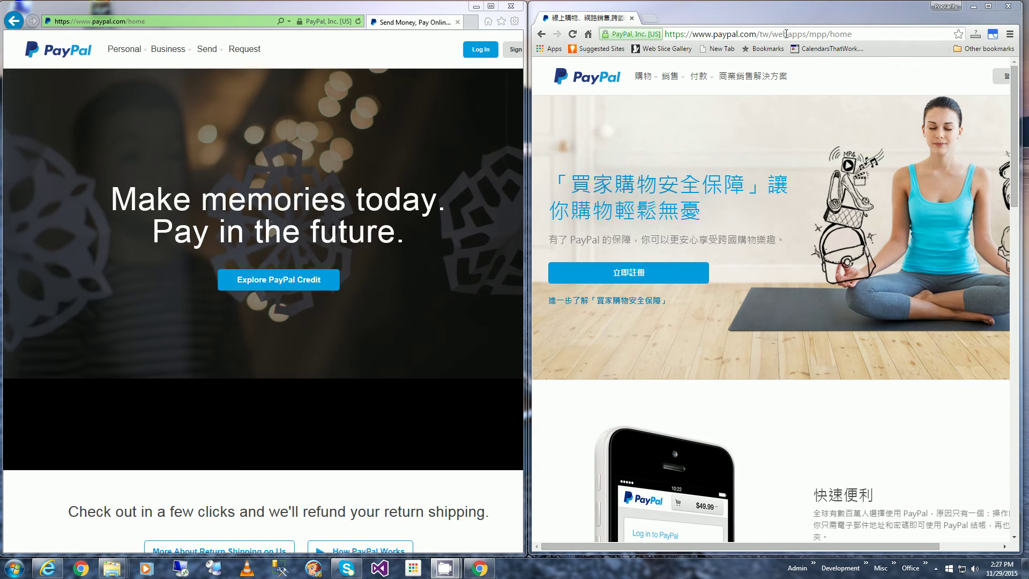
Step: Start Task Manager from the taskbar and close the Taiwanese PayPal Chrome window
{"action": "left_click", "coordinate": [233, 21]}
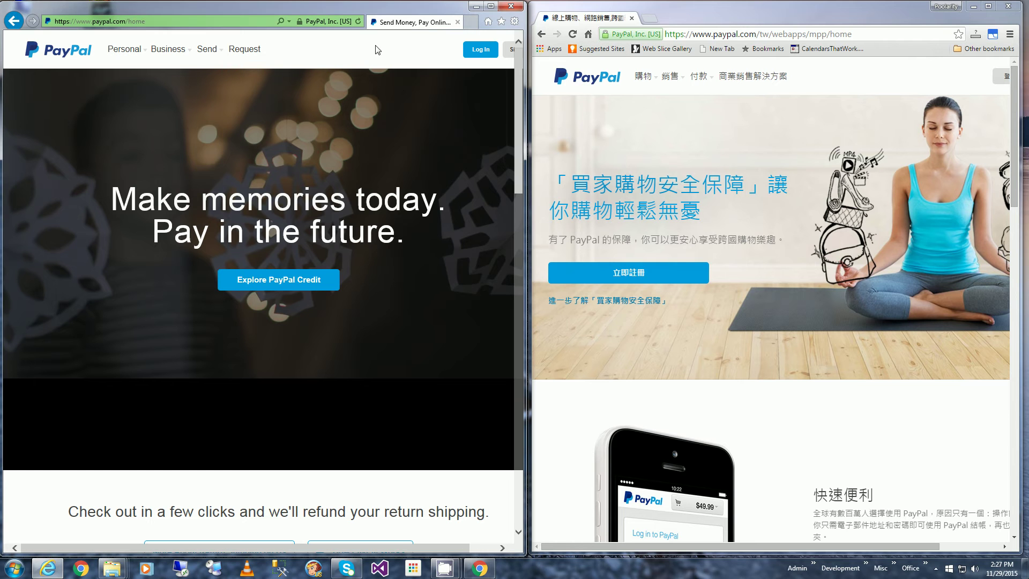
{"action": "left_click", "coordinate": [233, 22]}
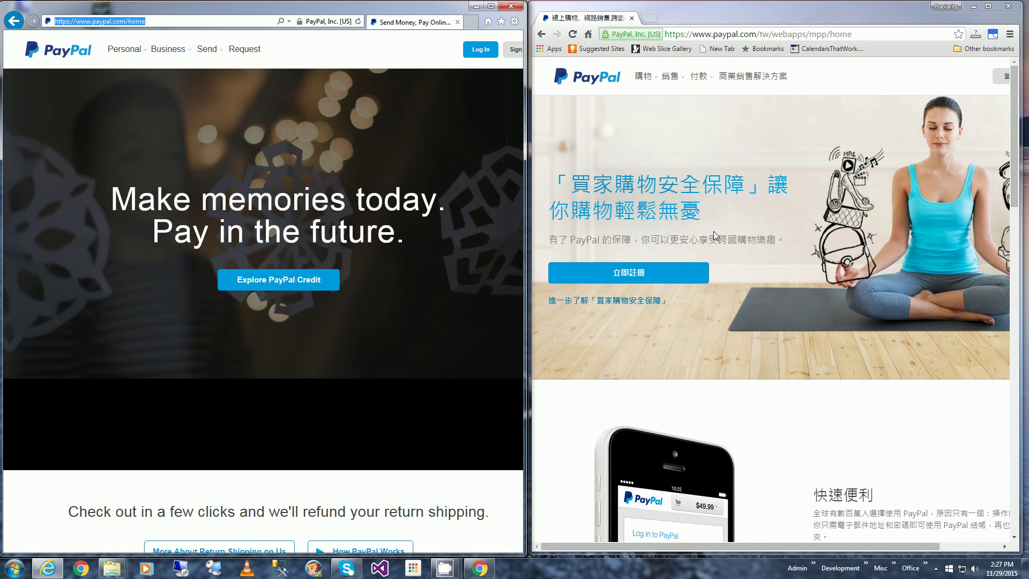
{"action": "right_click", "coordinate": [614, 574]}
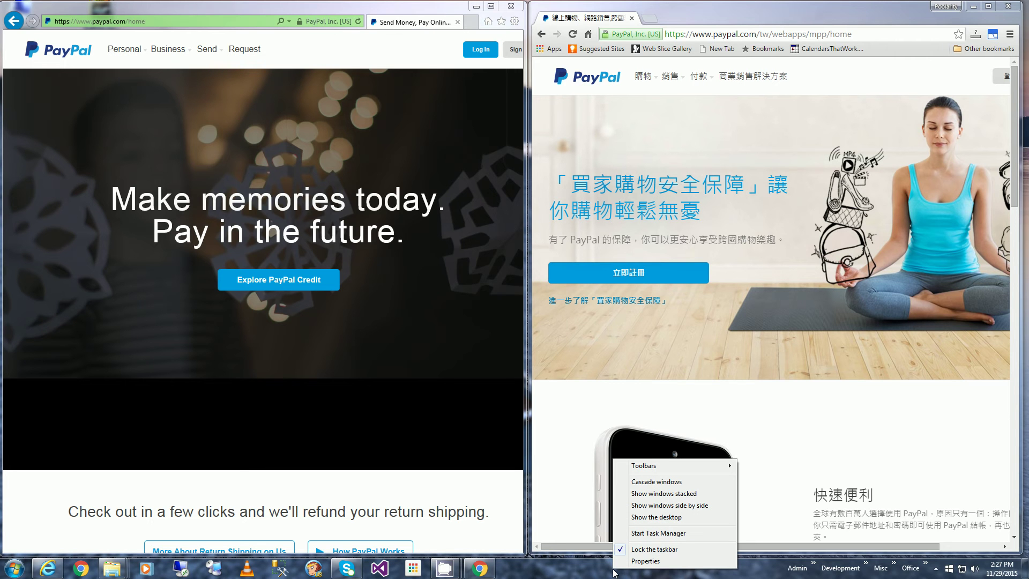
{"action": "left_click", "coordinate": [655, 534]}
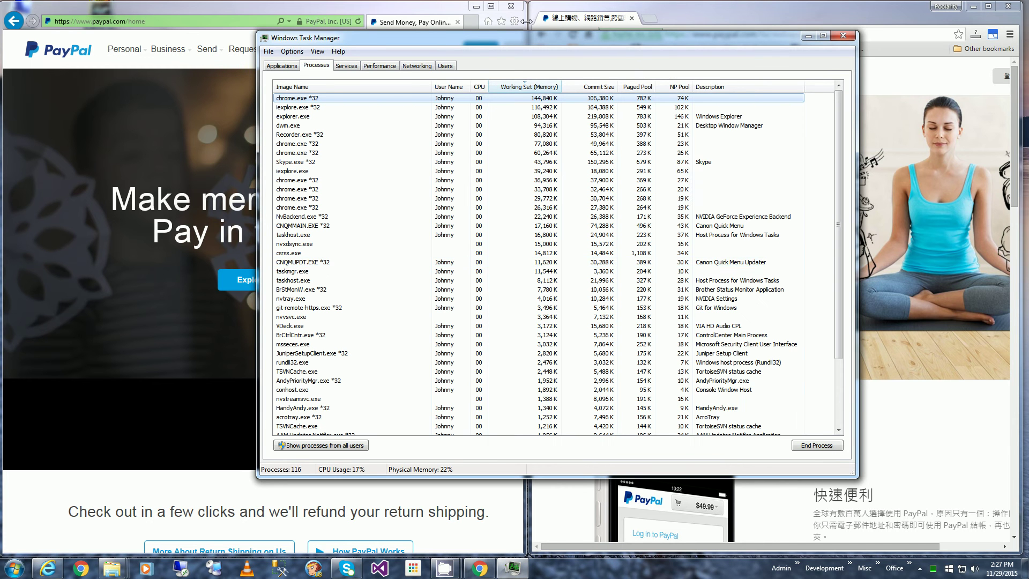
{"action": "left_click_drag", "start_coordinate": [518, 42], "coordinate": [461, 43]}
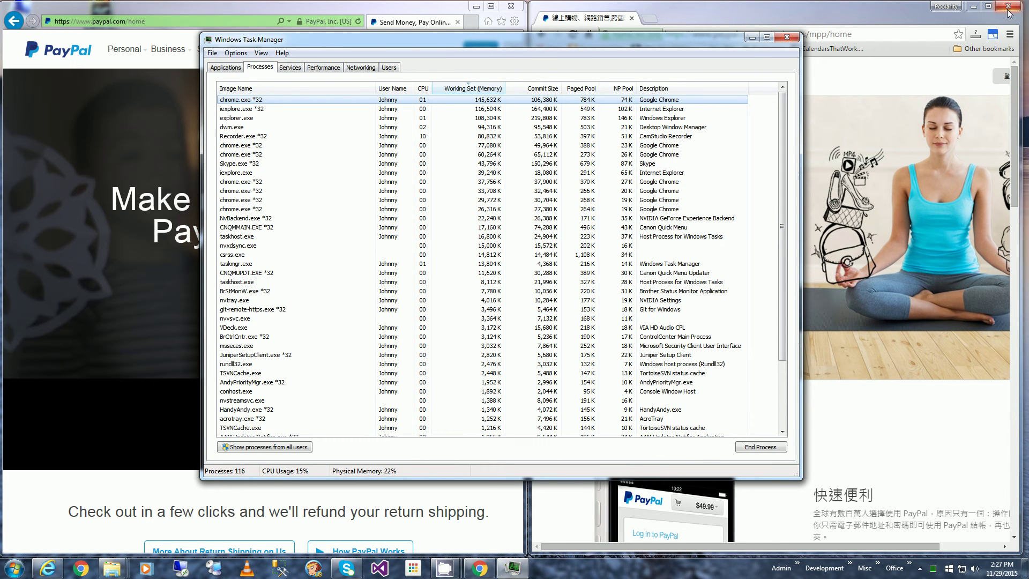
{"action": "left_click", "coordinate": [1007, 8]}
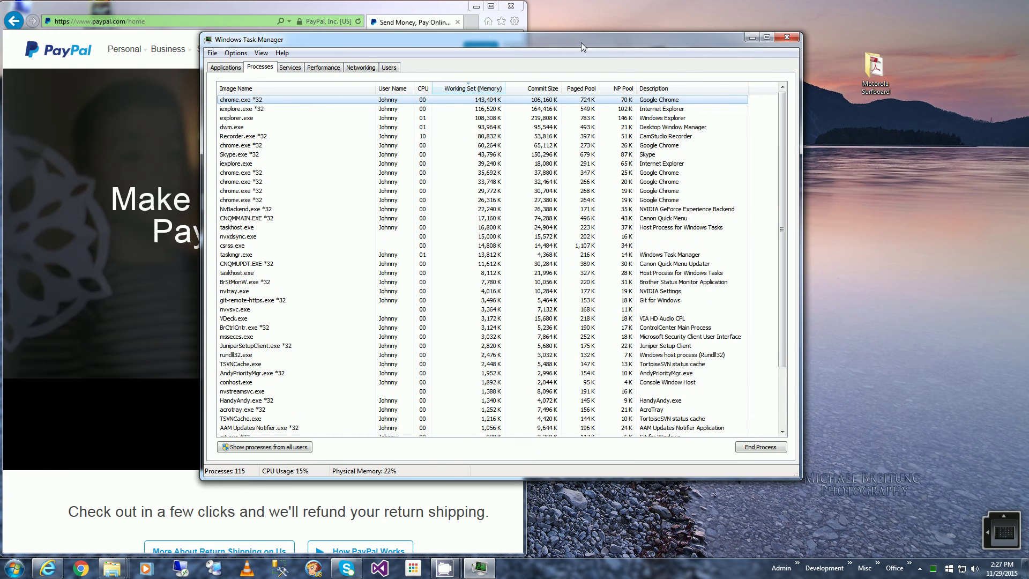
{"action": "left_click_drag", "start_coordinate": [580, 43], "coordinate": [673, 45]}
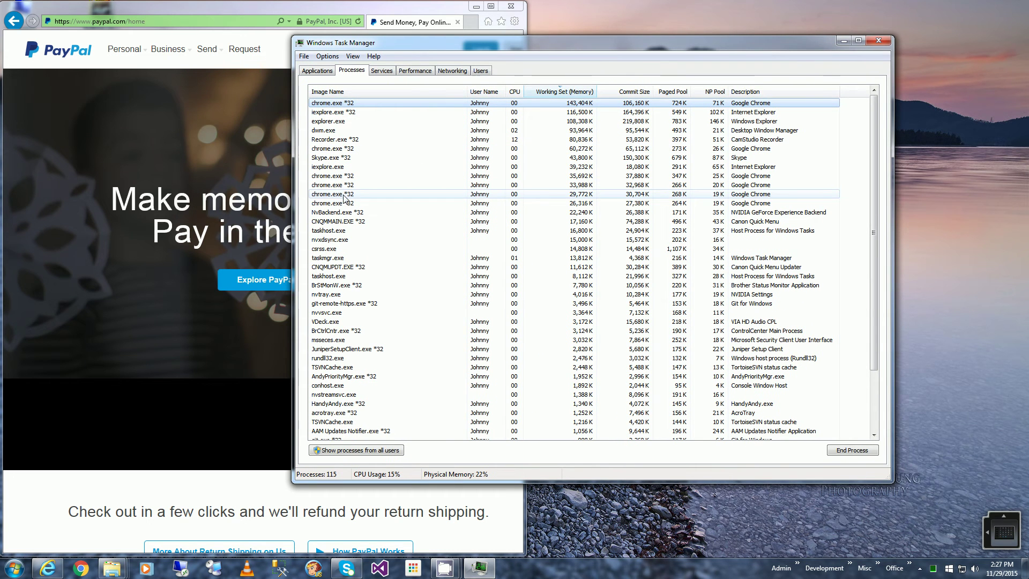
Step: End the chrome.exe process tree in Task Manager, then relaunch Chrome
{"action": "right_click", "coordinate": [339, 103]}
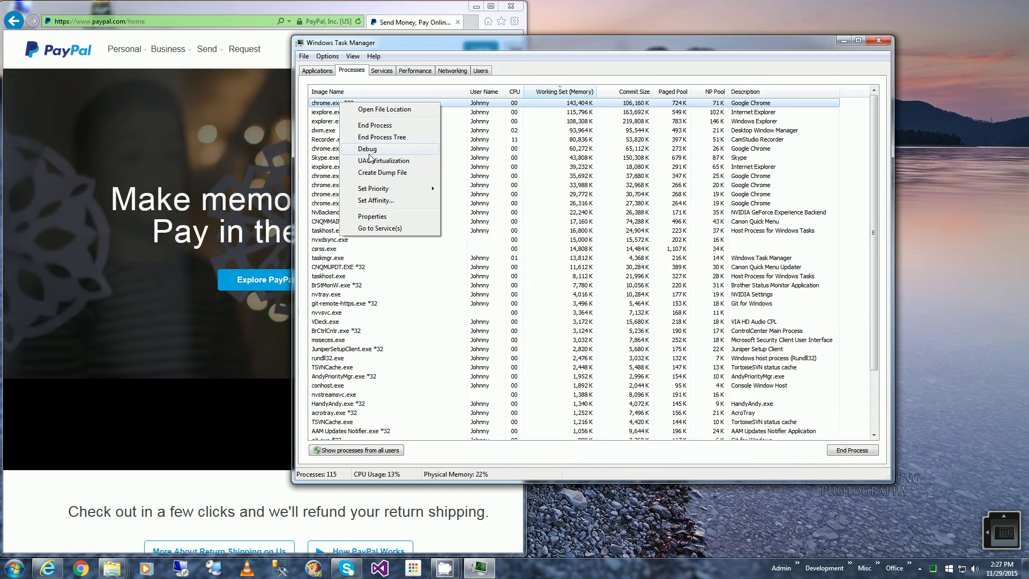
{"action": "left_click", "coordinate": [329, 105]}
{"action": "right_click", "coordinate": [329, 105]}
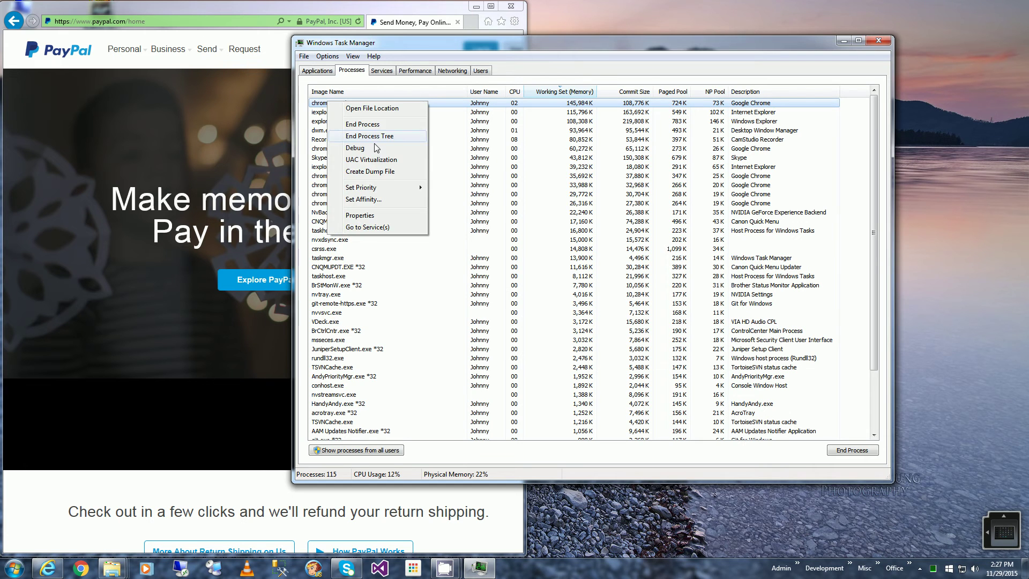
{"action": "left_click", "coordinate": [383, 137]}
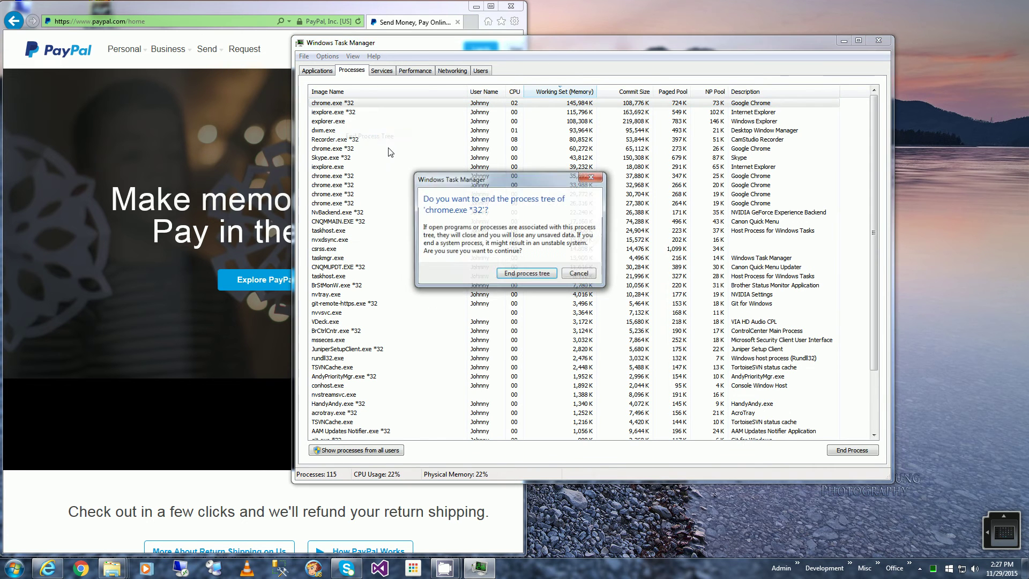
{"action": "left_click", "coordinate": [527, 273]}
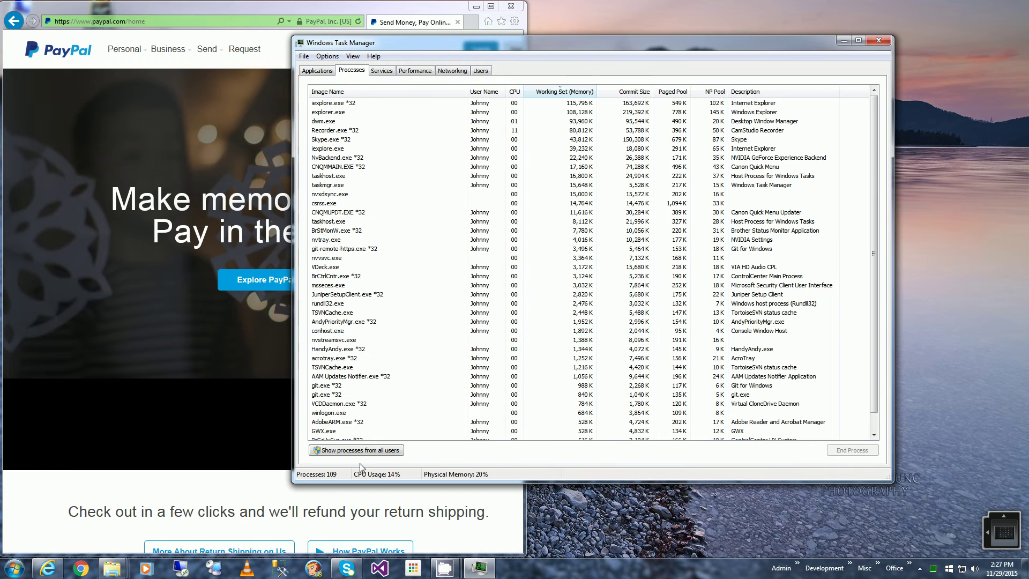
{"action": "left_click", "coordinate": [85, 572]}
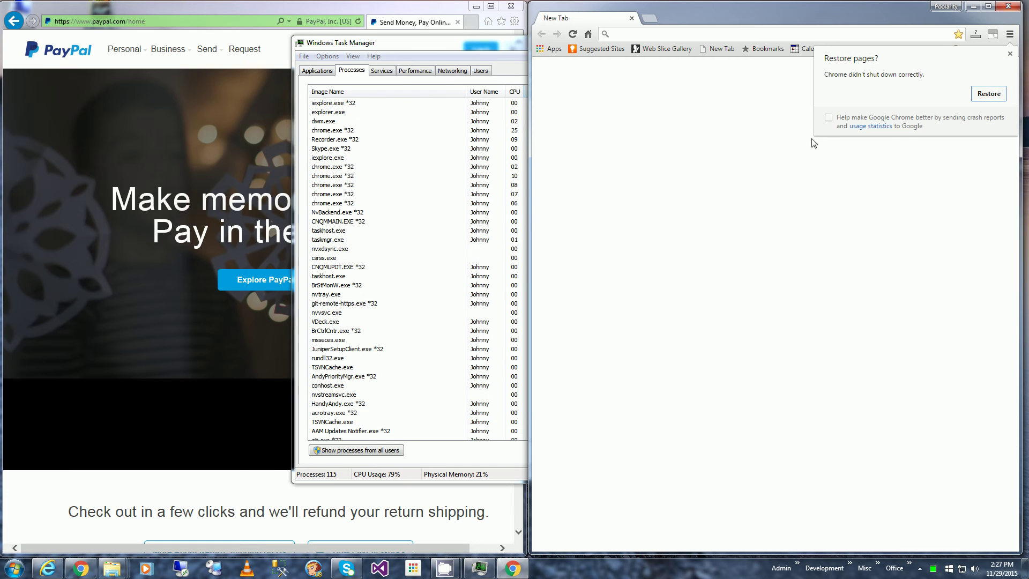
Step: Go from Chrome Settings' advanced Privacy section into Content settings
{"action": "left_click", "coordinate": [1010, 35]}
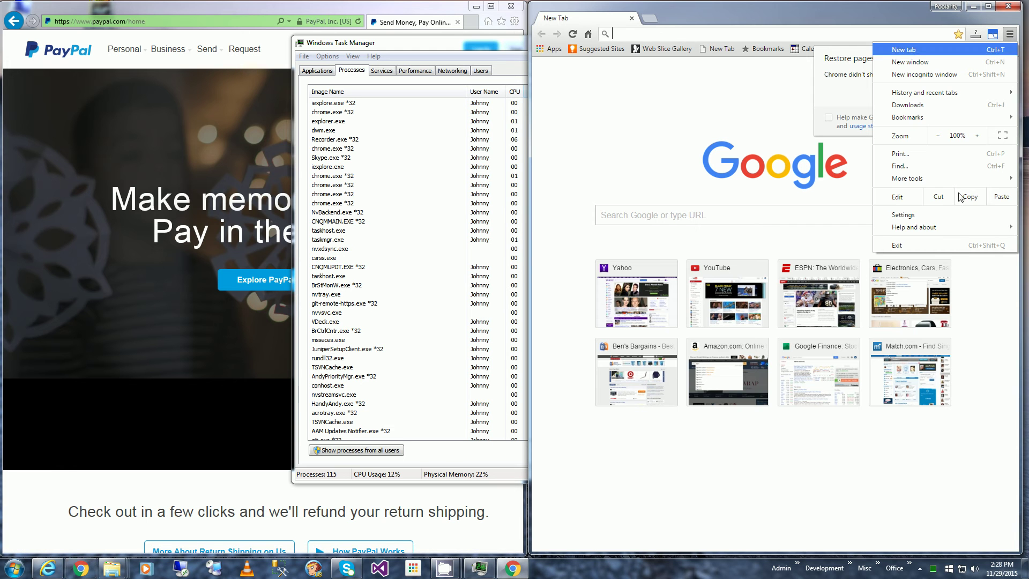
{"action": "left_click", "coordinate": [939, 214]}
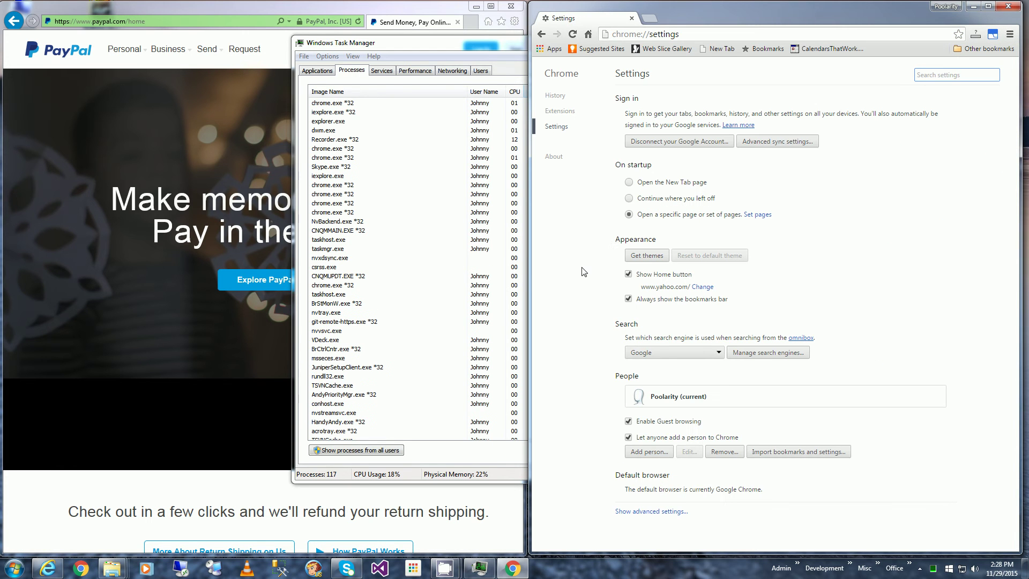
{"action": "left_click", "coordinate": [573, 268]}
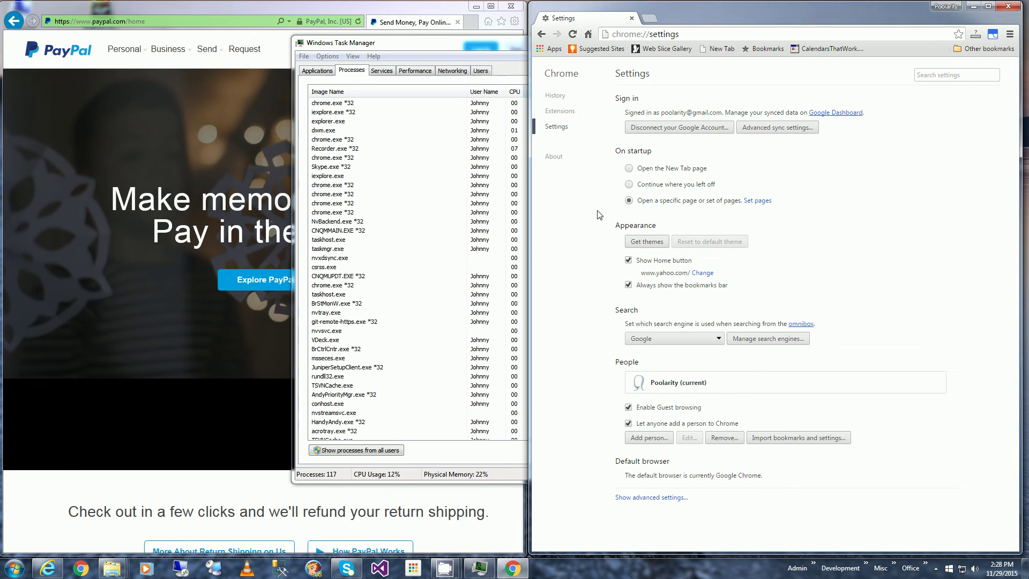
{"action": "left_click", "coordinate": [652, 497]}
{"action": "scroll", "coordinate": [674, 440], "scroll_direction": "down", "scroll_amount": 4}
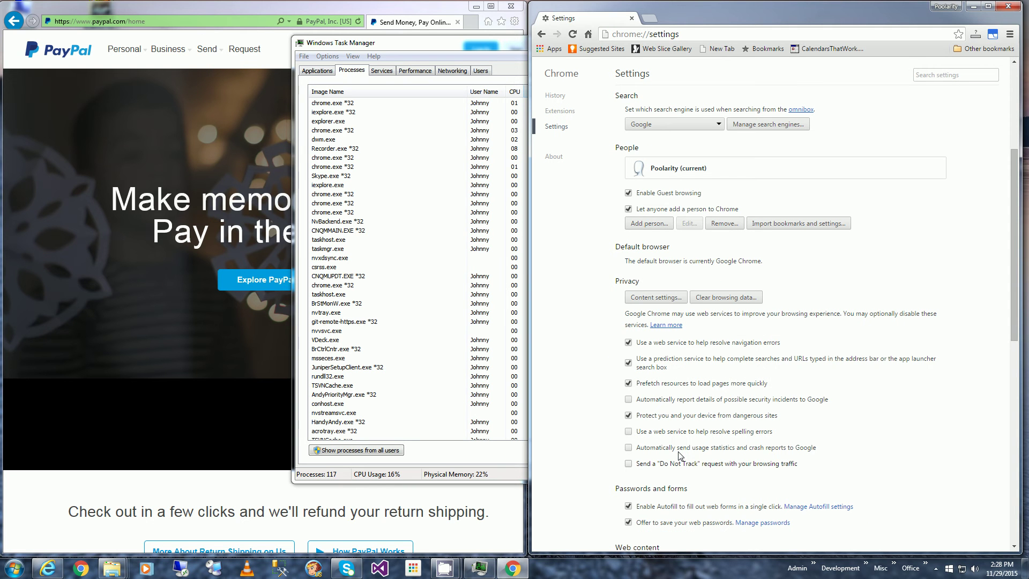
{"action": "left_click", "coordinate": [648, 301]}
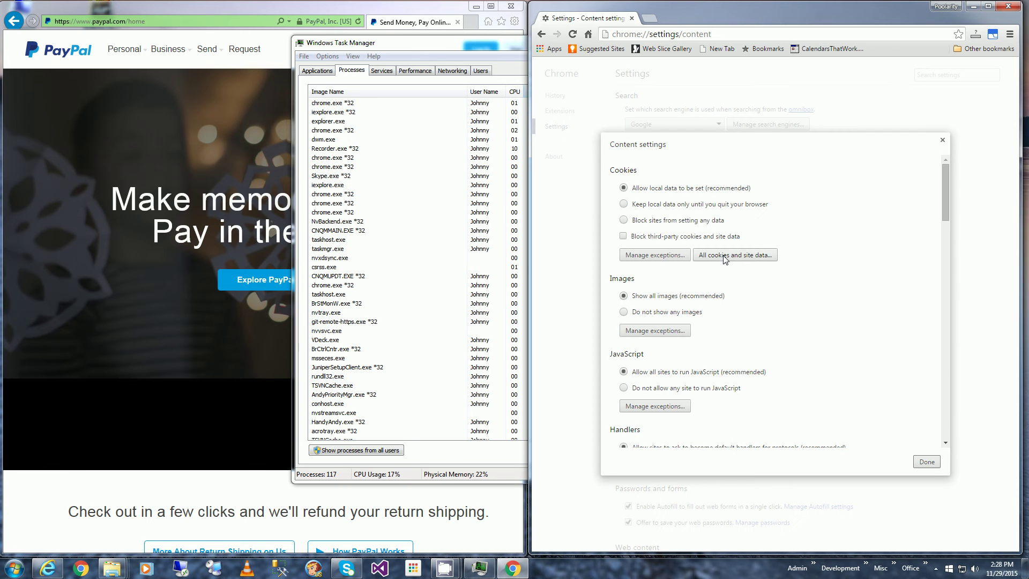
Step: Search stored cookies for 'paypal', delete them all, and close the cookie and content dialogs
{"action": "left_click", "coordinate": [724, 256]}
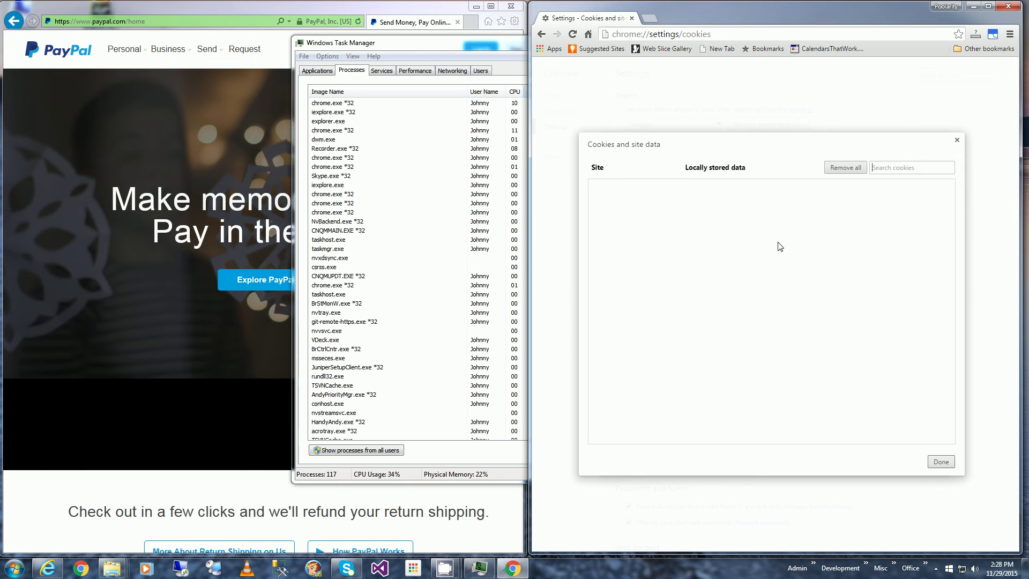
{"action": "left_click", "coordinate": [887, 170]}
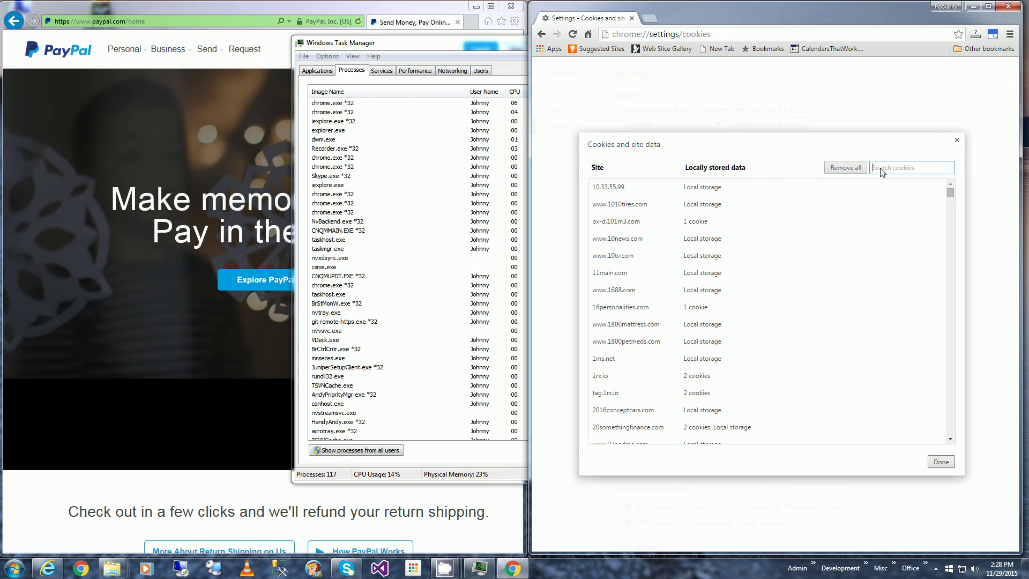
{"action": "type", "text": "pay"}
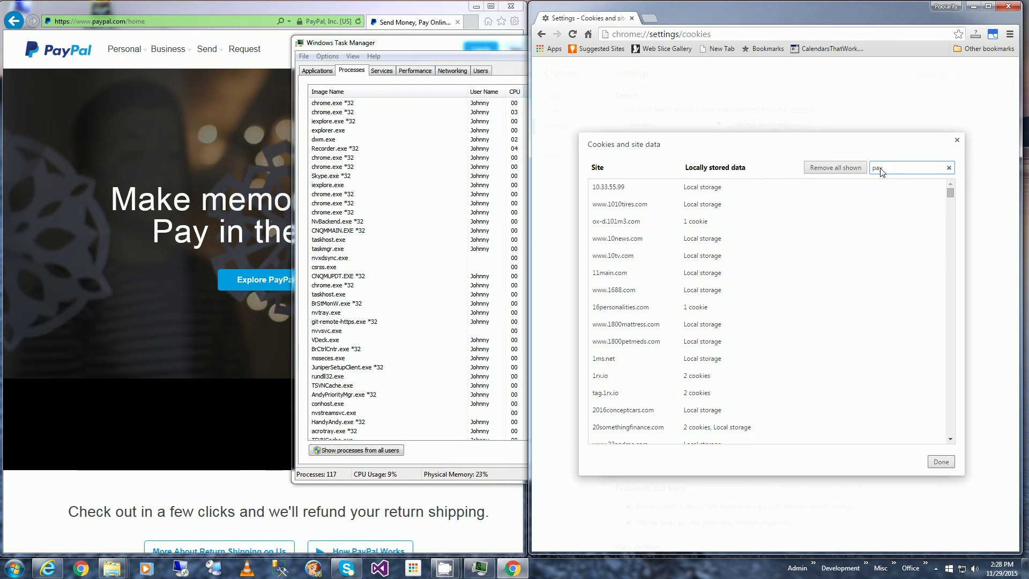
{"action": "type", "text": "pal"}
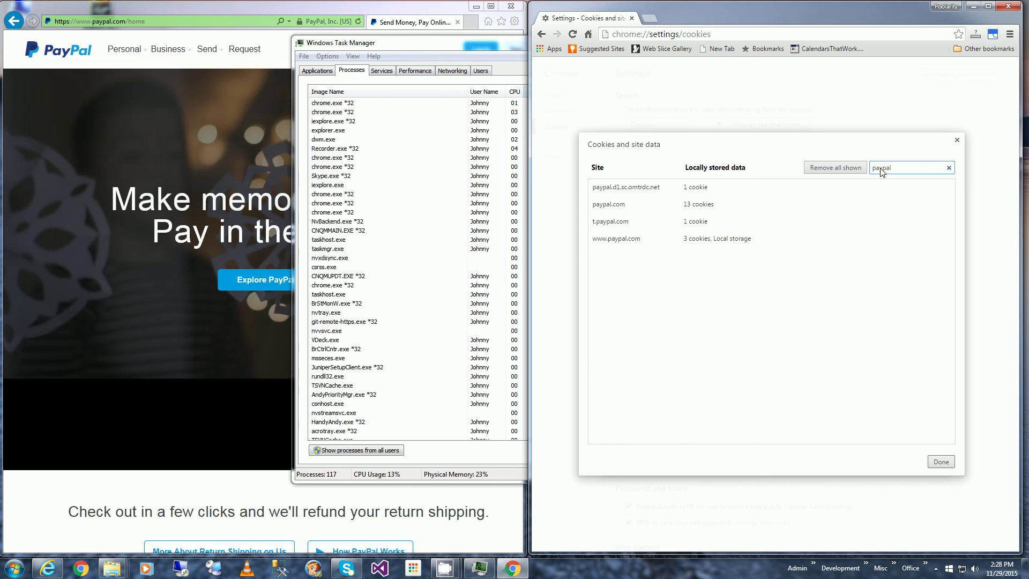
{"action": "left_click", "coordinate": [823, 170]}
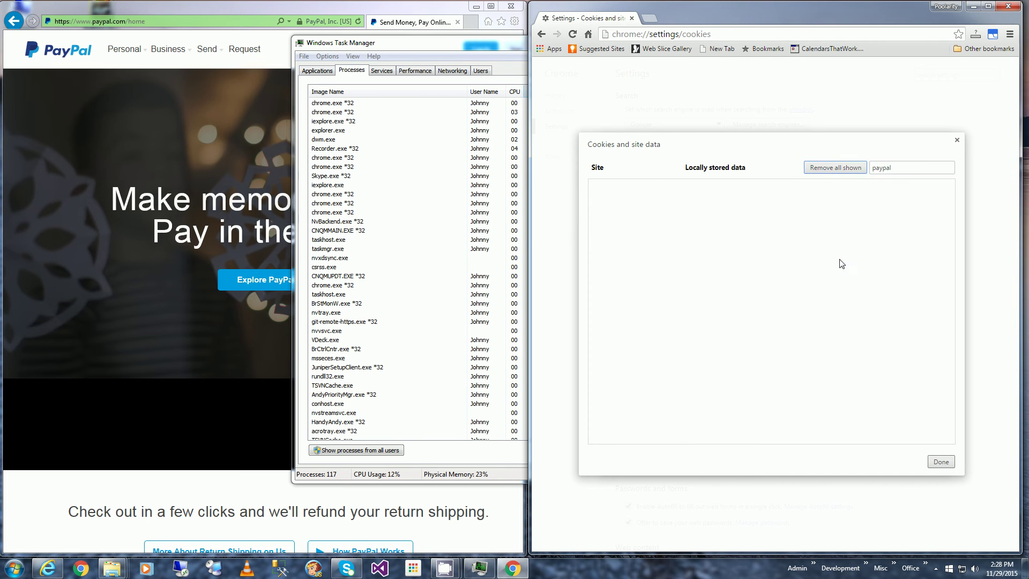
{"action": "left_click", "coordinate": [938, 462]}
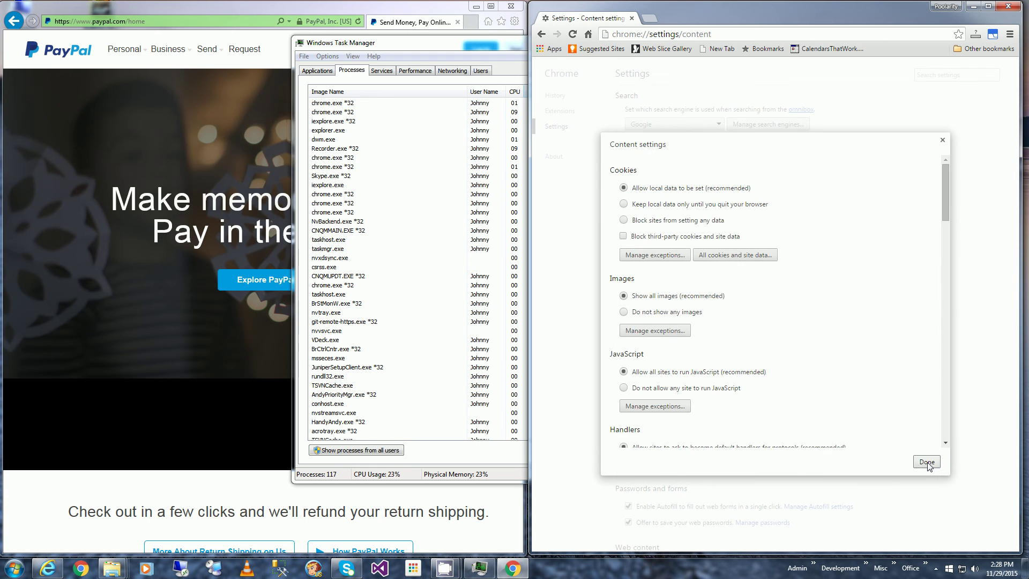
{"action": "left_click", "coordinate": [928, 464]}
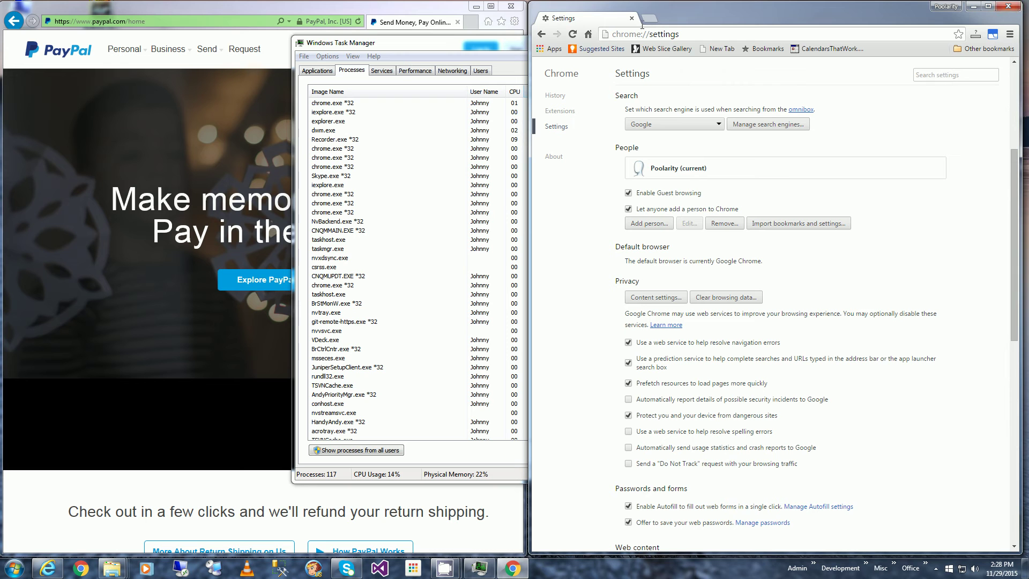
{"action": "left_click", "coordinate": [1007, 7]}
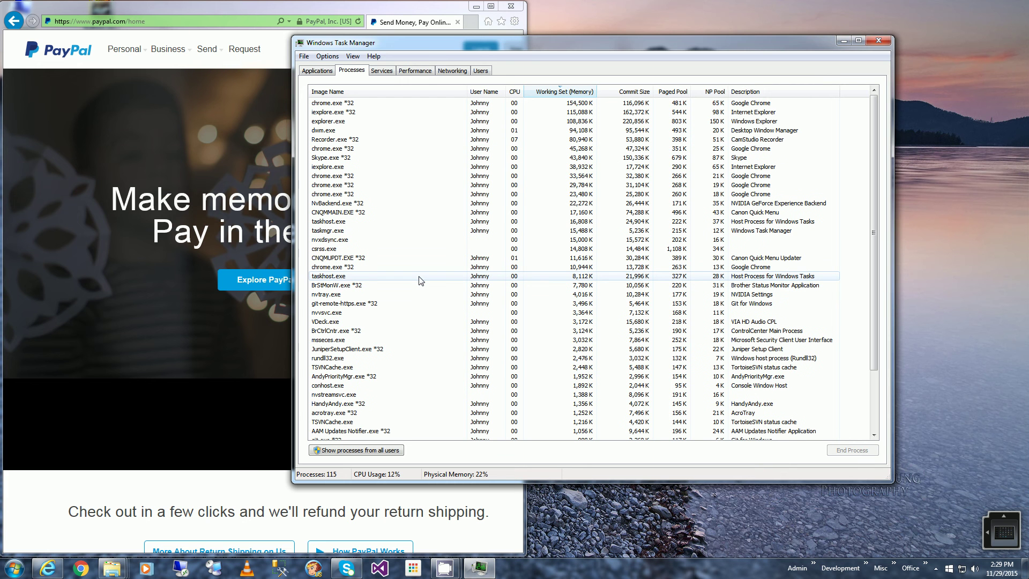
{"action": "left_click", "coordinate": [81, 568]}
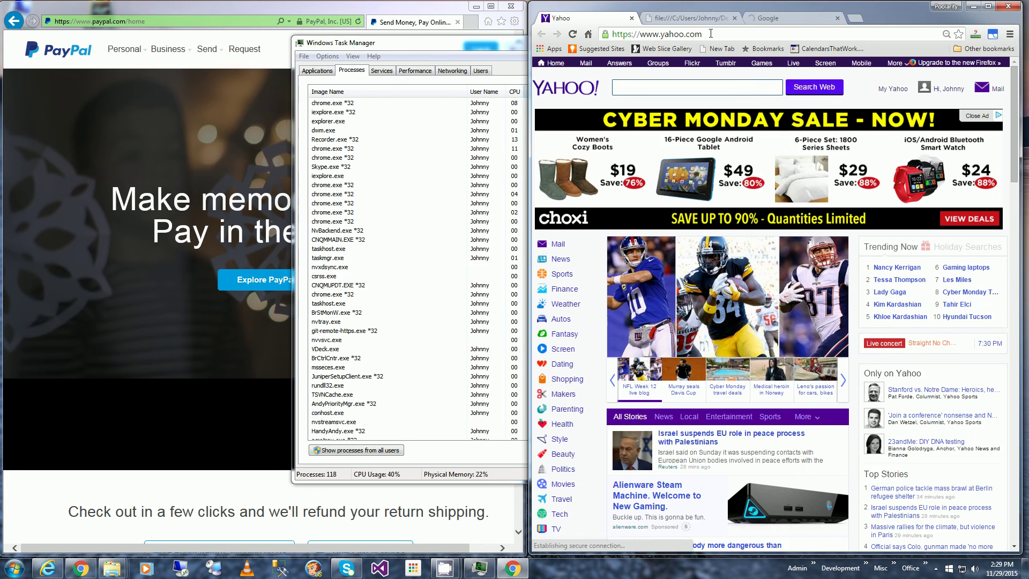
{"action": "left_click", "coordinate": [711, 34]}
{"action": "type", "text": "wwwp"}
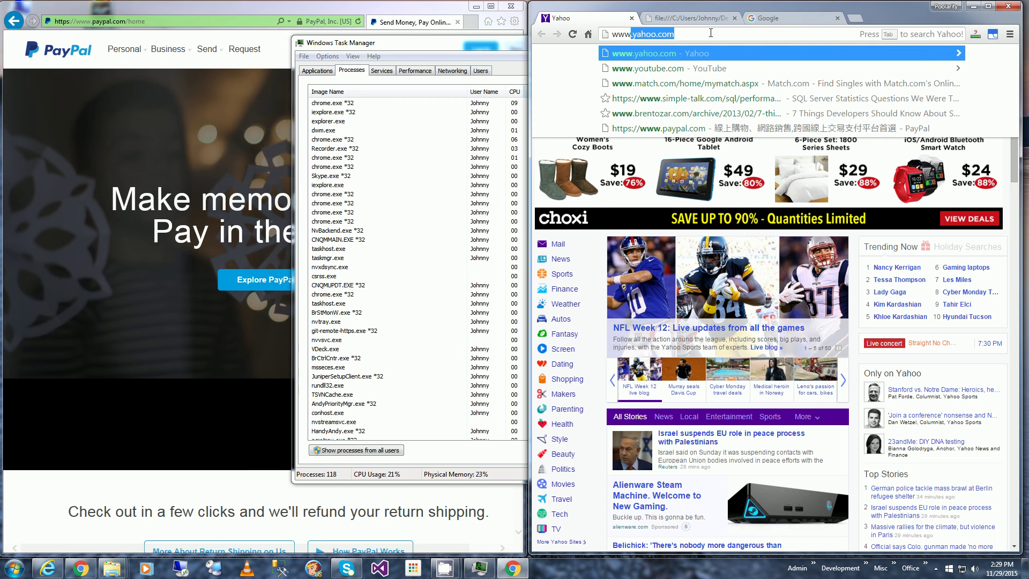
{"action": "key", "text": "BackSpace"}
{"action": "type", "text": ".paypal"}
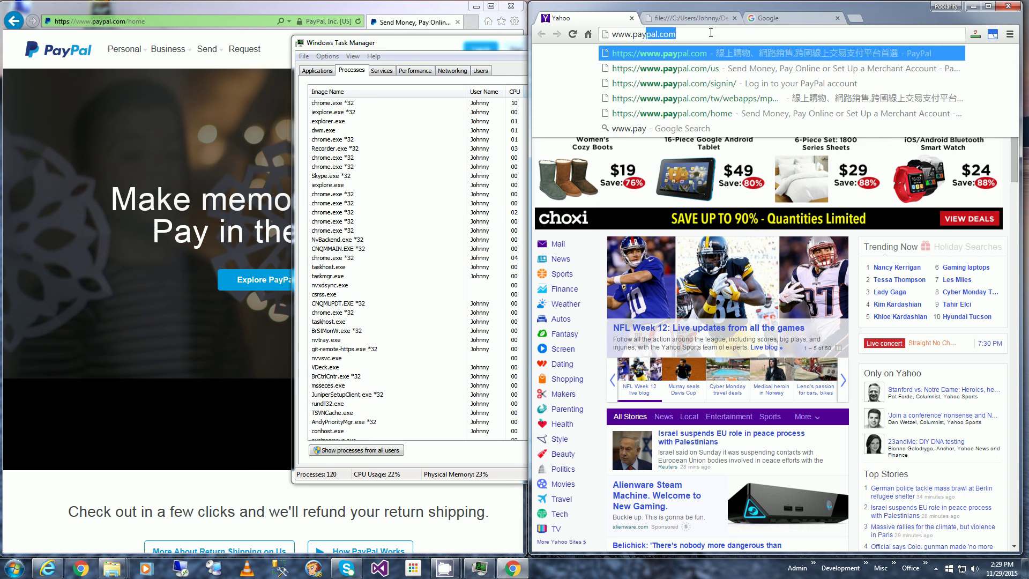
{"action": "key", "text": "Right"}
{"action": "type", "text": "/us"}
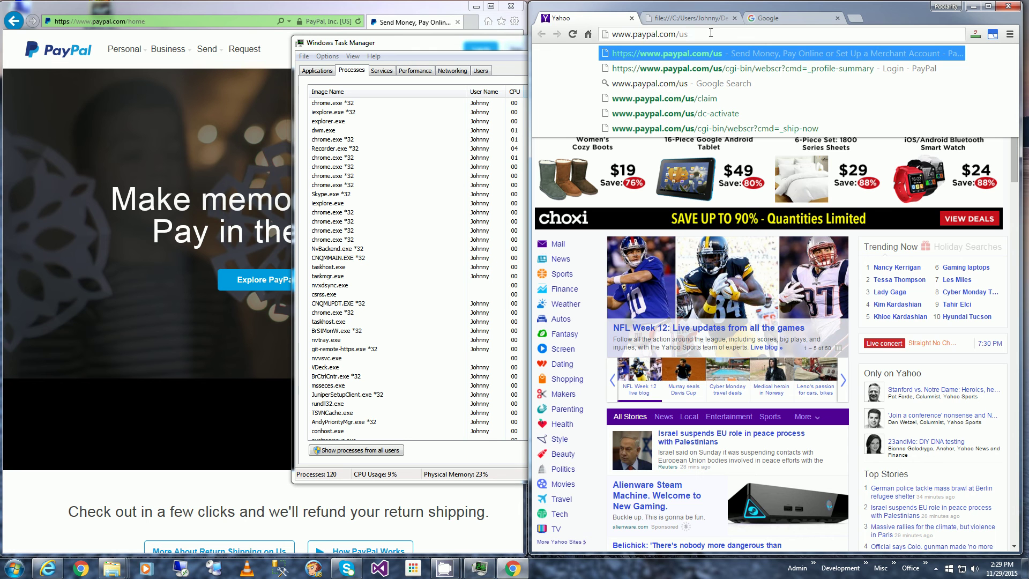
{"action": "key", "text": "Return"}
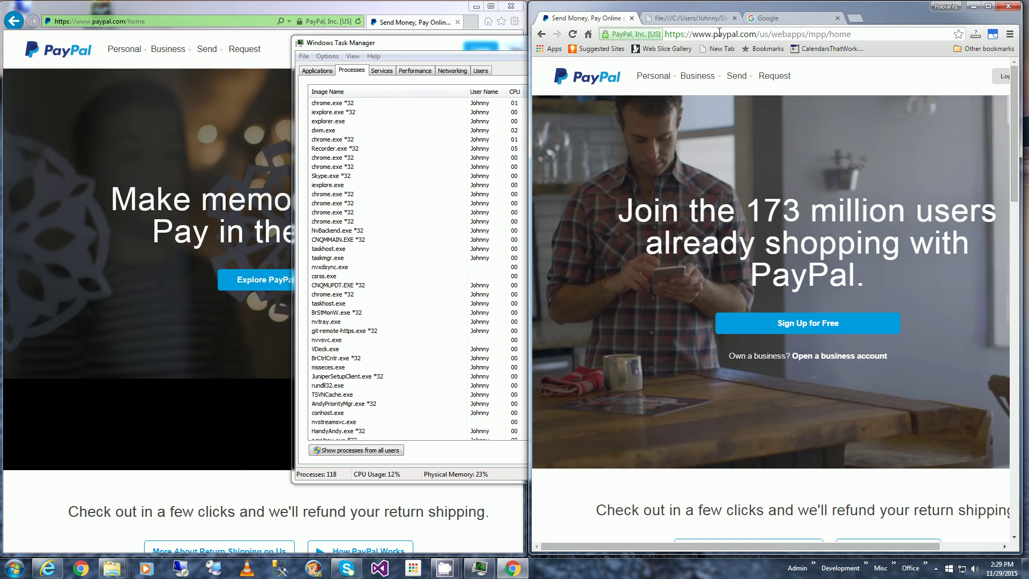
Step: Strip us/webapps/mpp/home from the address and load paypal.com
{"action": "left_click_drag", "start_coordinate": [758, 34], "coordinate": [903, 32]}
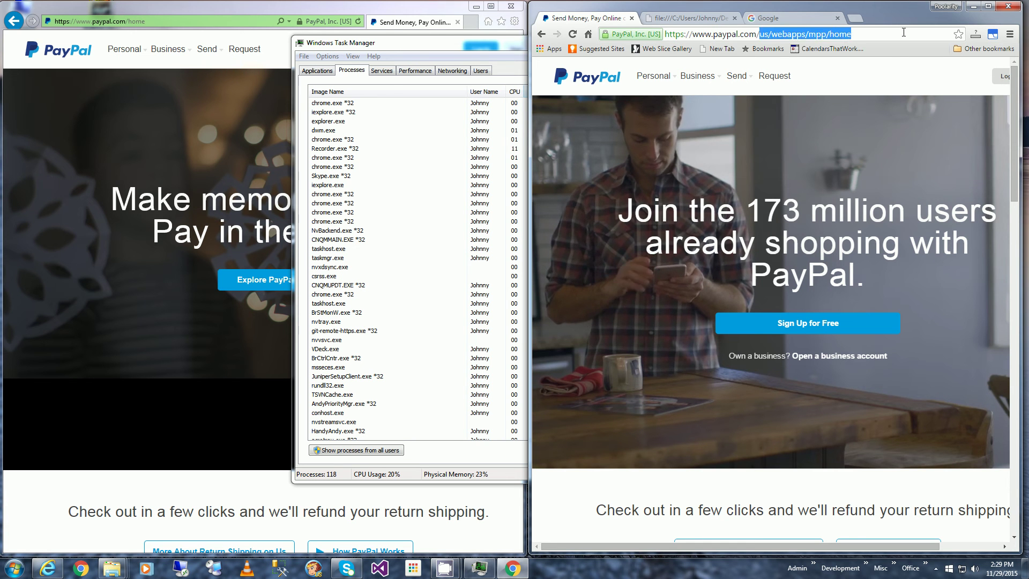
{"action": "key", "text": "BackSpace"}
{"action": "key", "text": "Return"}
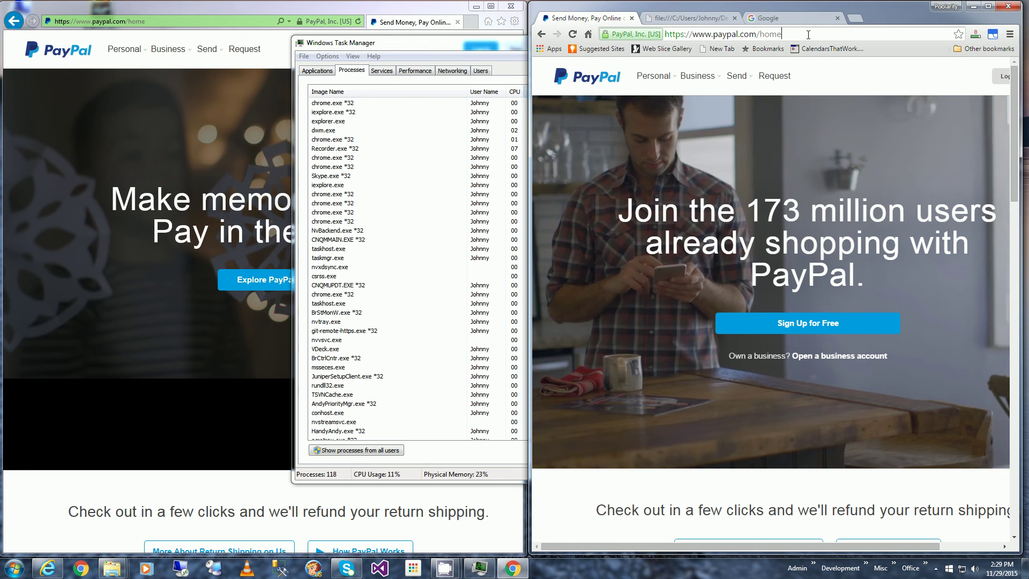
{"action": "left_click", "coordinate": [759, 34]}
{"action": "left_click", "coordinate": [762, 34]}
{"action": "left_click_drag", "start_coordinate": [761, 34], "coordinate": [819, 34]}
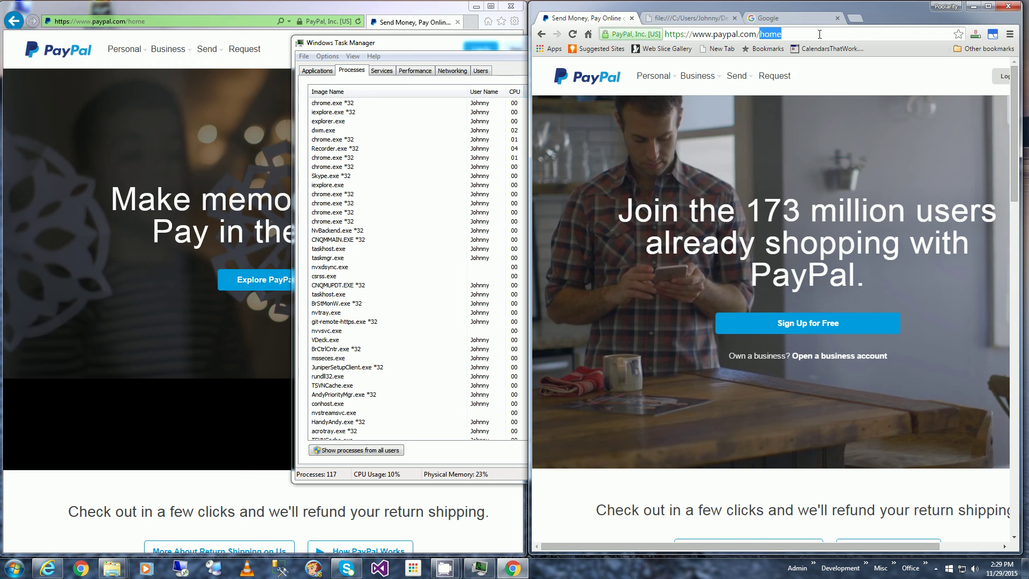
{"action": "key", "text": "BackSpace"}
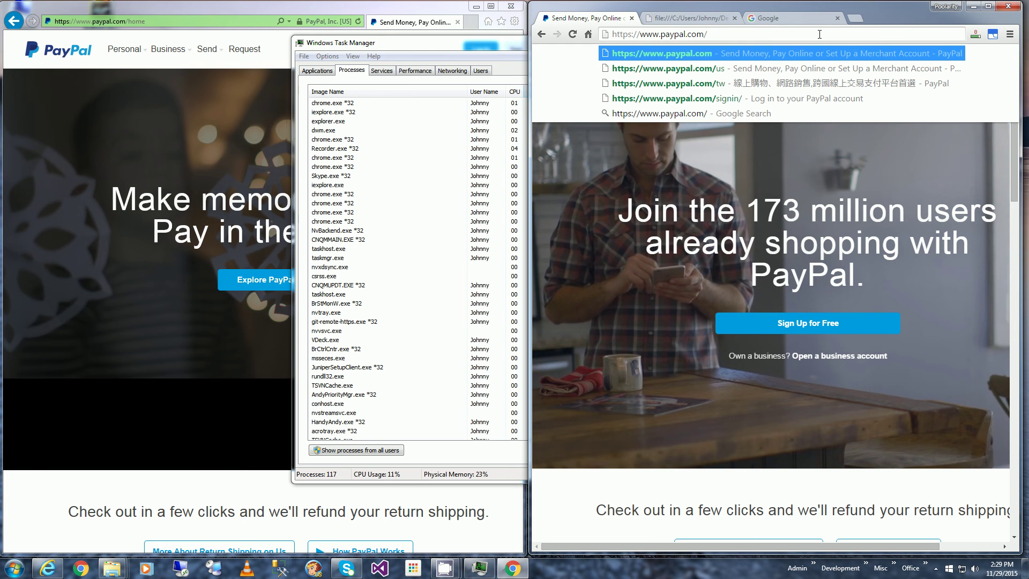
{"action": "key", "text": "Return"}
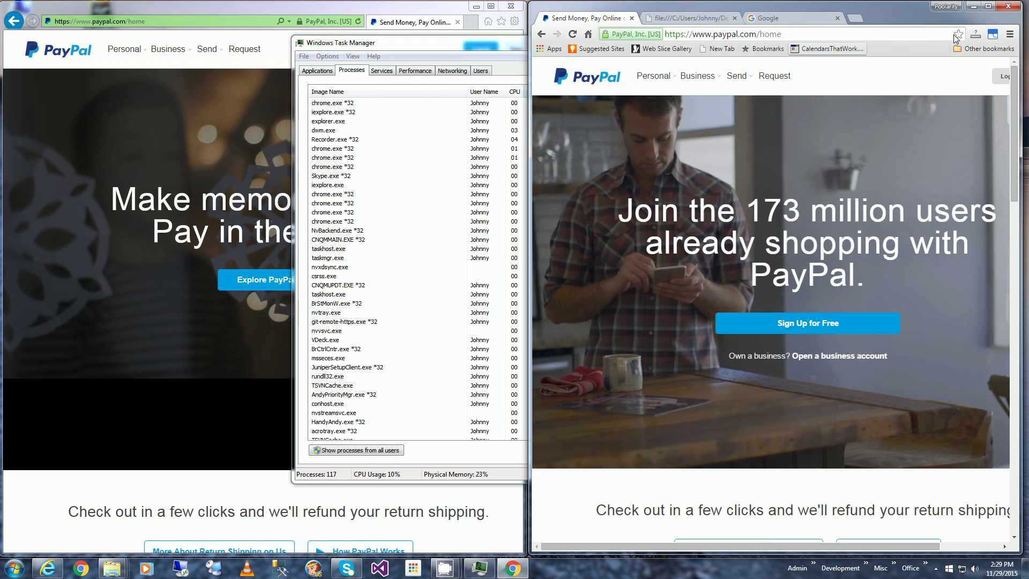
Step: Close Chrome, end the chrome.exe *32 process tree, and relaunch Chrome
{"action": "left_click", "coordinate": [1008, 6]}
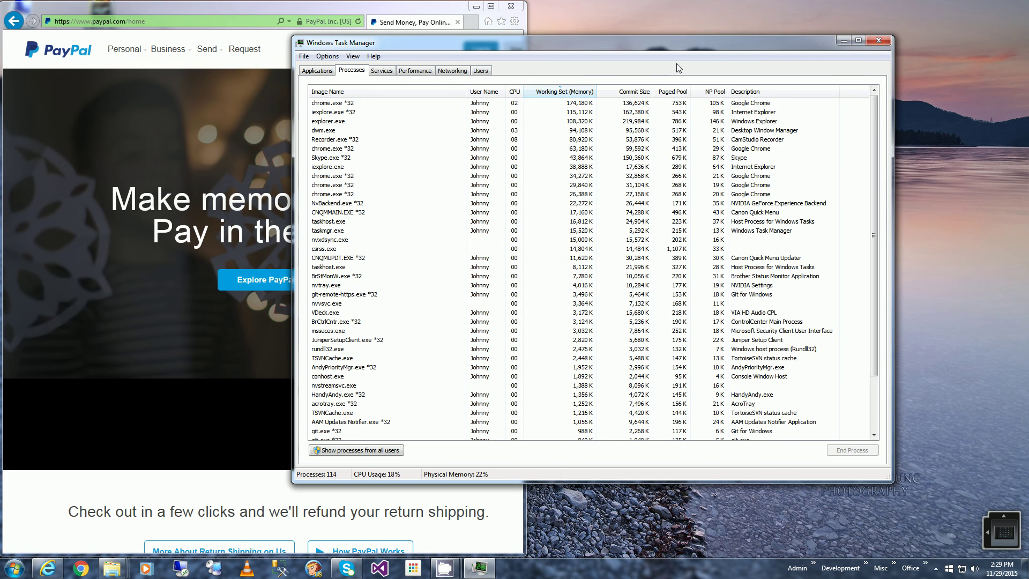
{"action": "left_click", "coordinate": [324, 104]}
{"action": "right_click", "coordinate": [325, 106]}
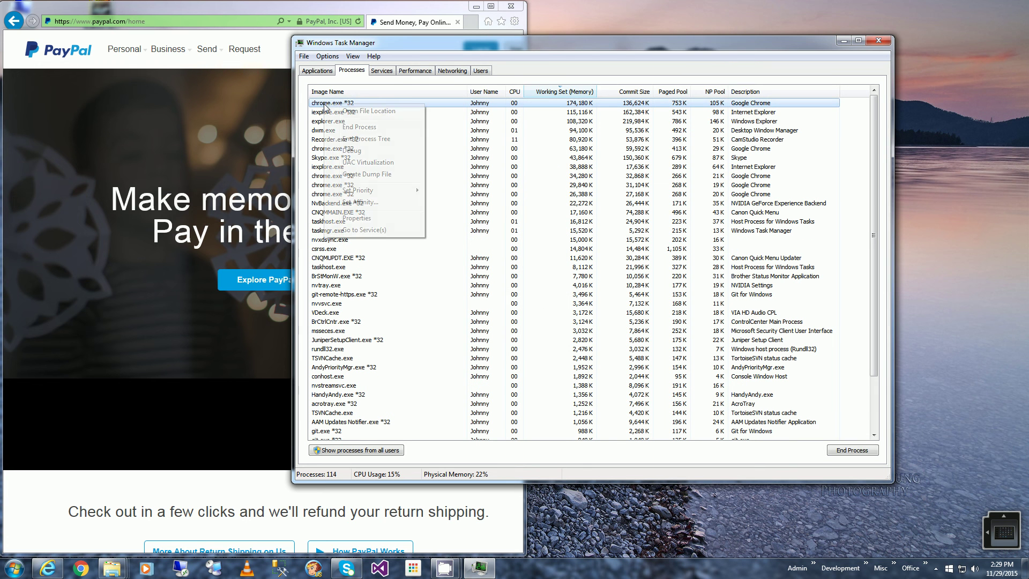
{"action": "left_click", "coordinate": [369, 139]}
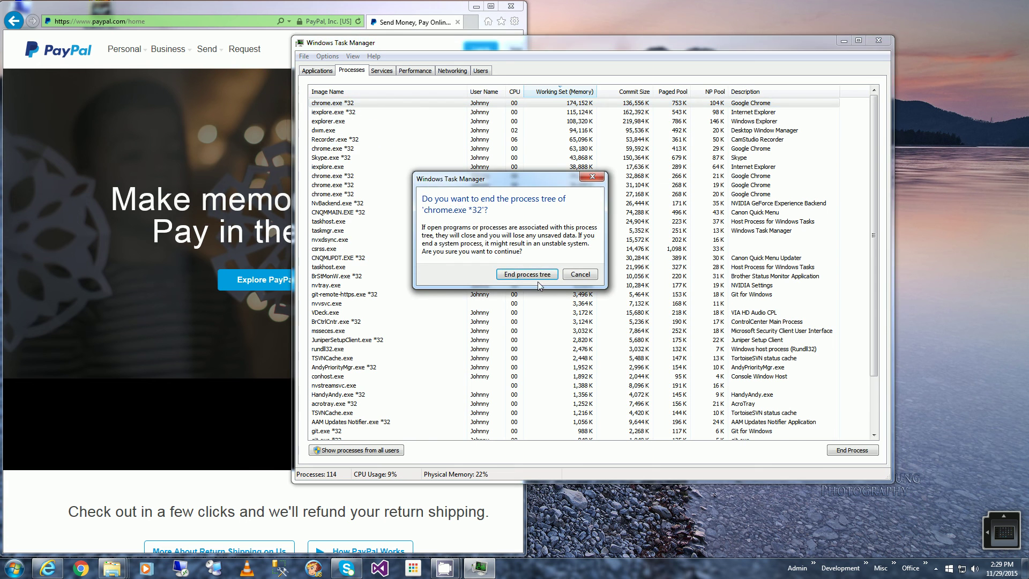
{"action": "left_click", "coordinate": [533, 275]}
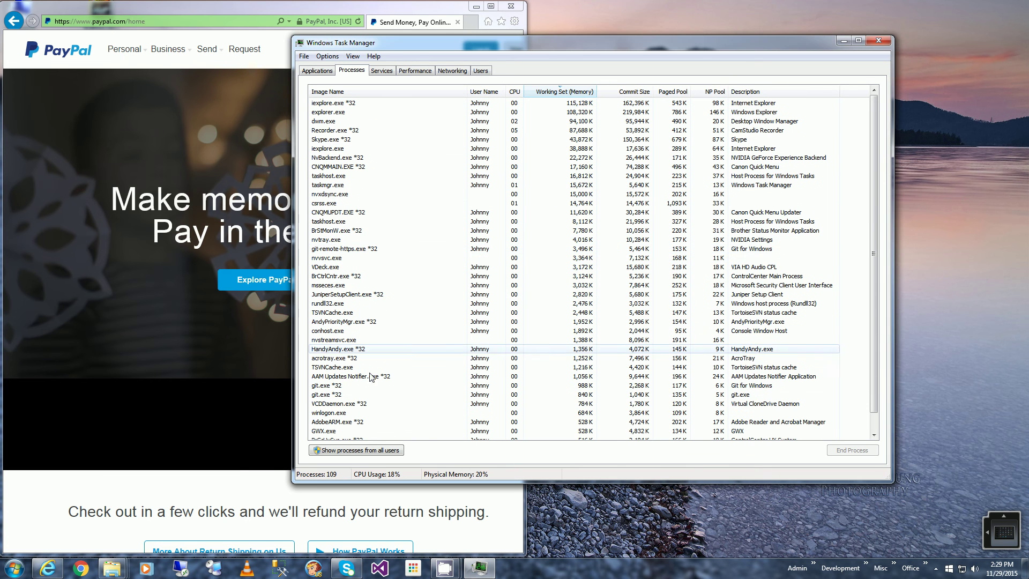
{"action": "left_click", "coordinate": [80, 568]}
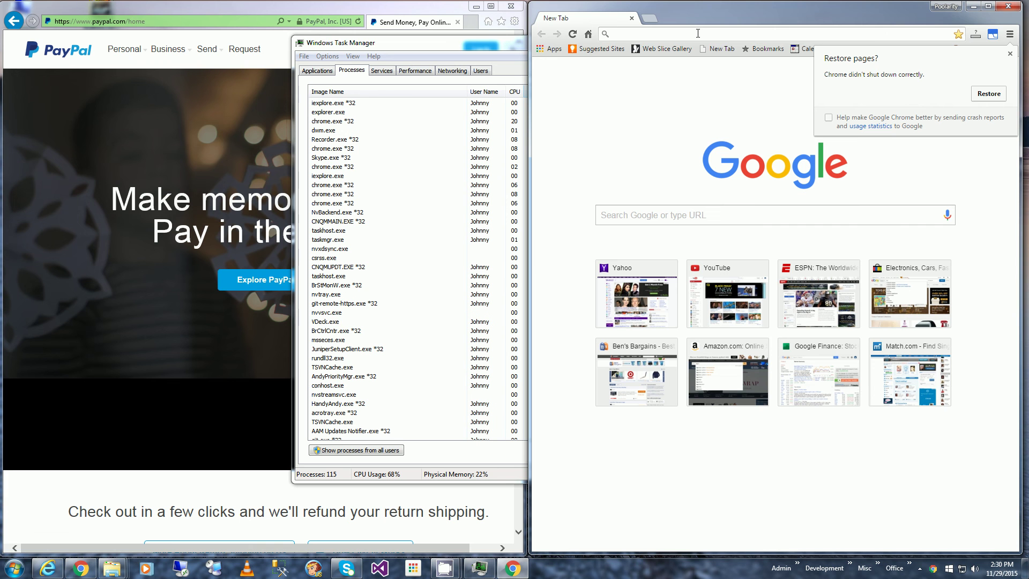
{"action": "type", "text": "www.p"}
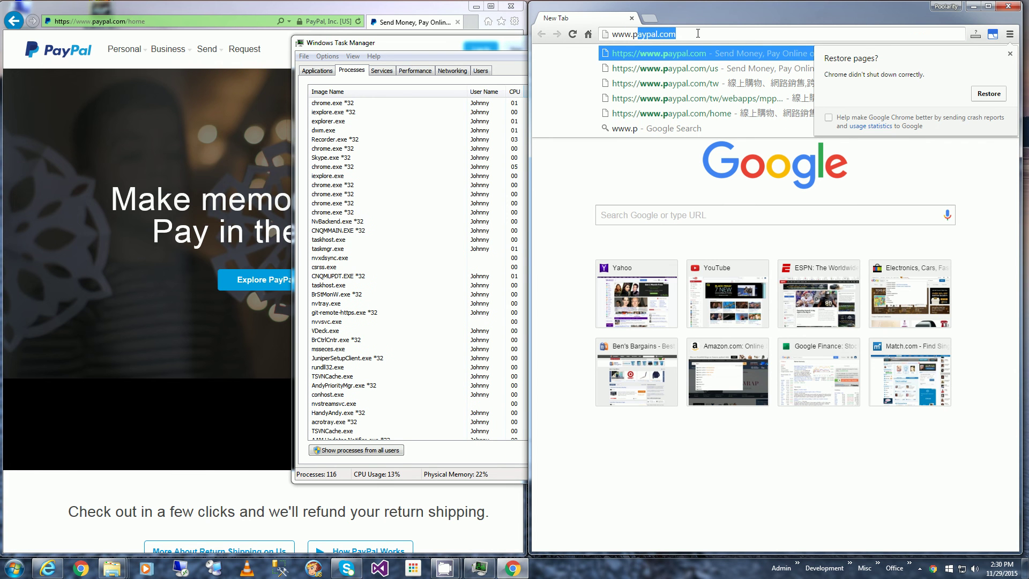
{"action": "key", "text": "Return"}
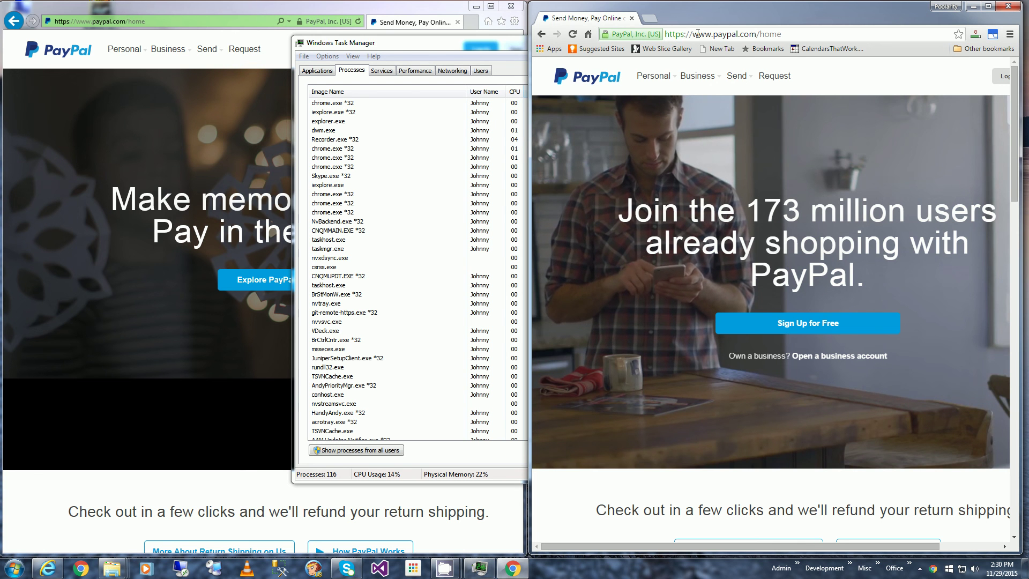
{"action": "left_click", "coordinate": [340, 103]}
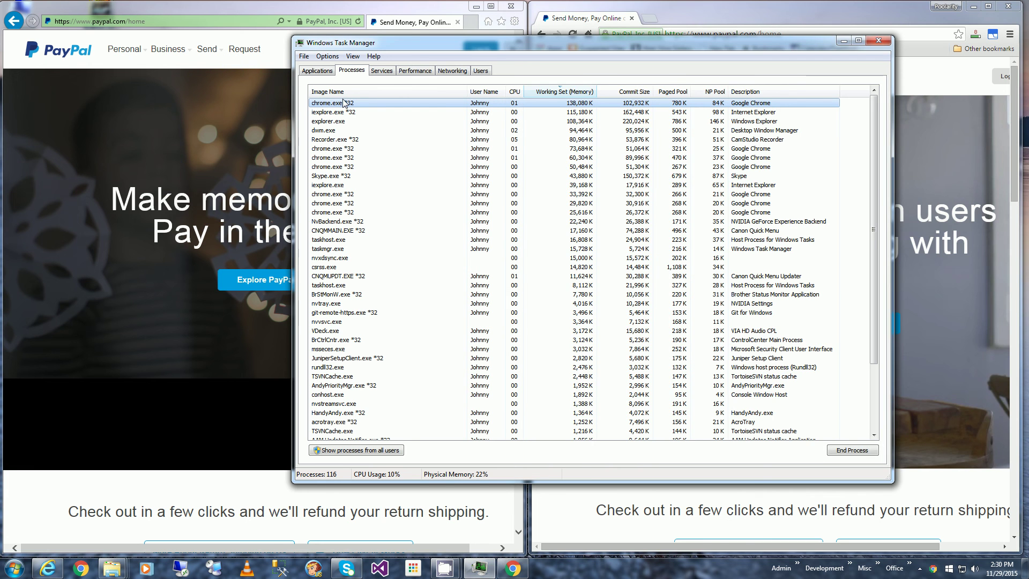
{"action": "left_click", "coordinate": [793, 34]}
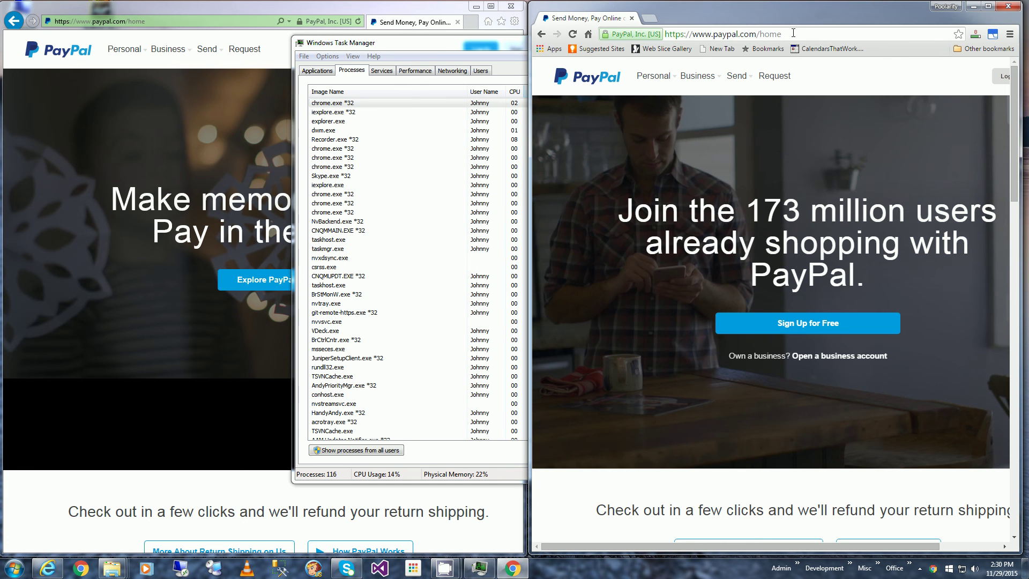
{"action": "triple_click", "coordinate": [736, 33]}
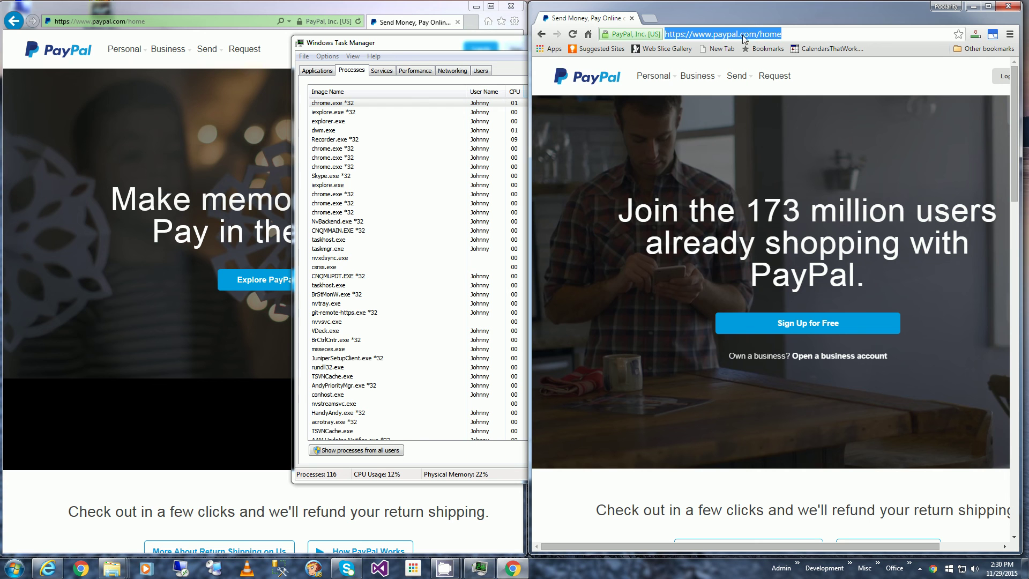
{"action": "left_click", "coordinate": [789, 34]}
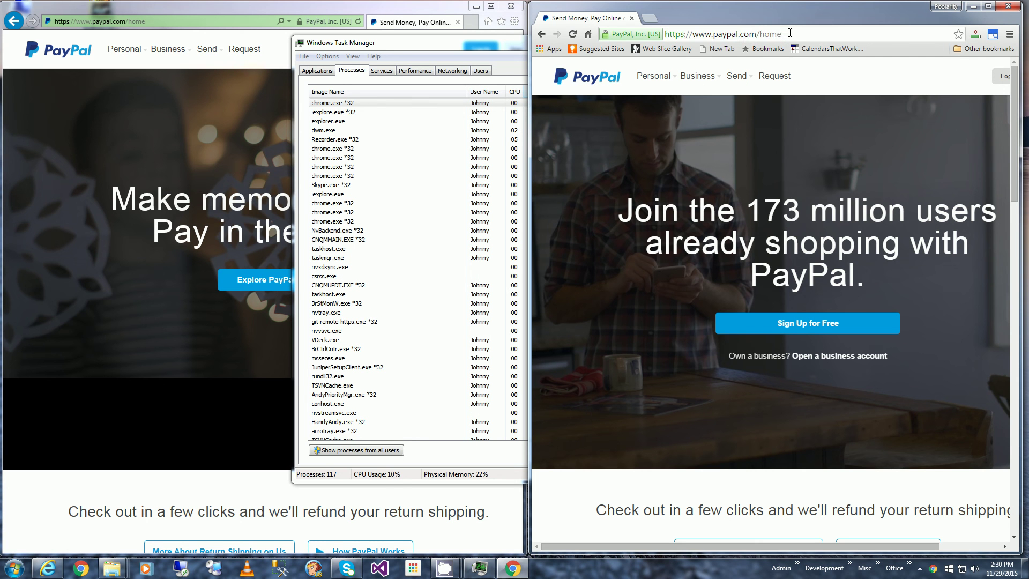